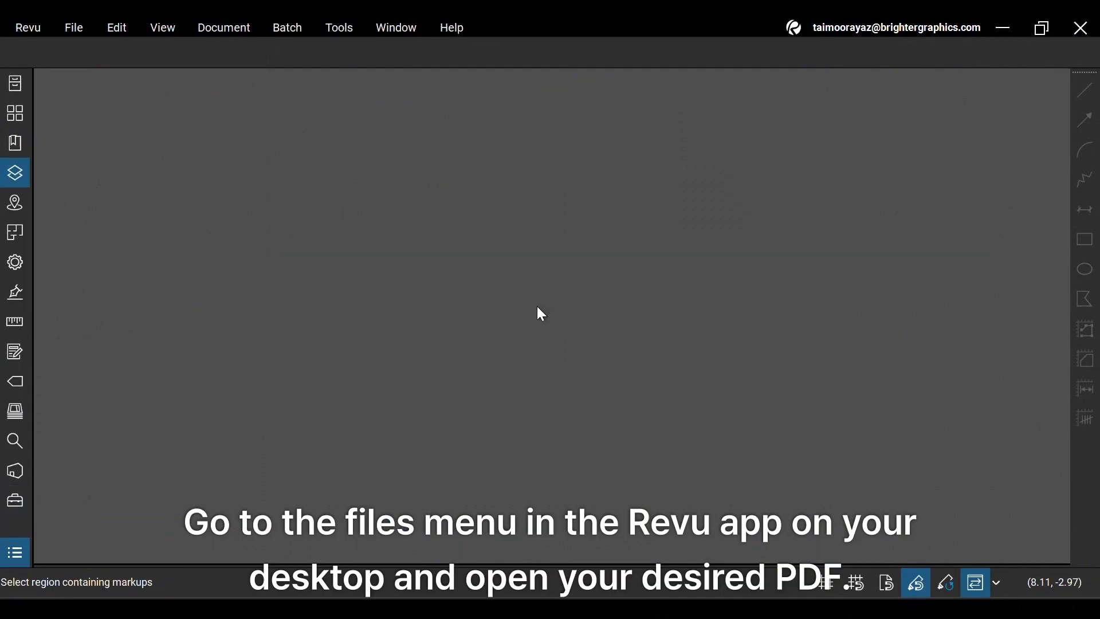
Step: Open BG Floor Plan from recent files and zoom into the drawing
{"action": "left_click", "coordinate": [74, 27]}
{"action": "mouse_move", "coordinate": [112, 109]}
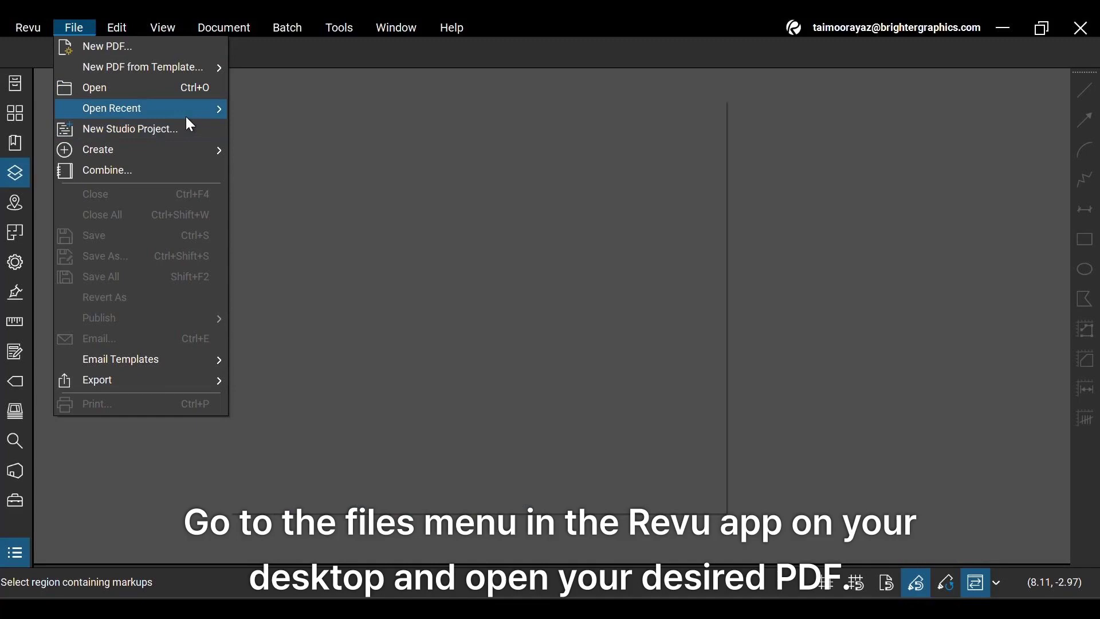
{"action": "left_click", "coordinate": [273, 109]}
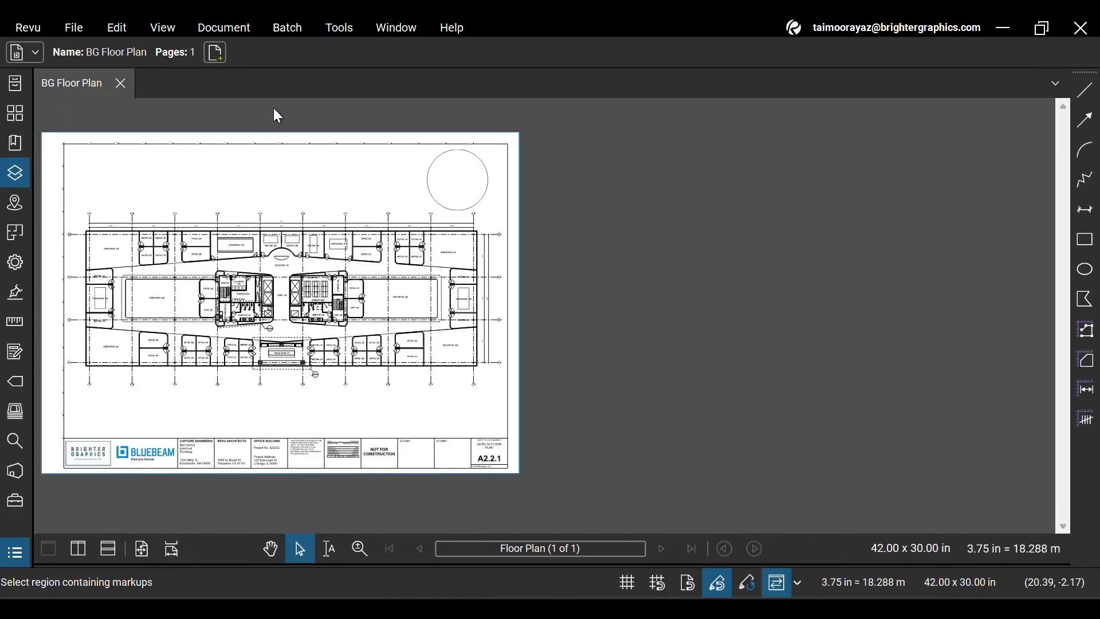
{"action": "left_click", "coordinate": [275, 546]}
{"action": "scroll", "coordinate": [267, 326], "scroll_direction": "up", "scroll_amount": 3}
{"action": "scroll", "coordinate": [292, 258], "scroll_direction": "up", "scroll_amount": 2}
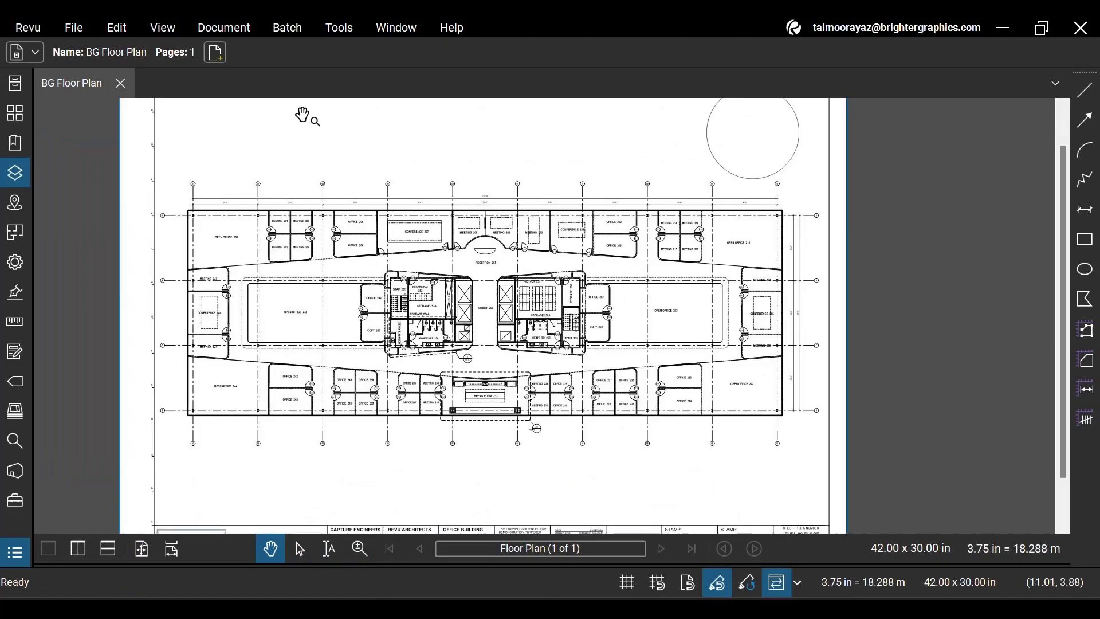
{"action": "left_click", "coordinate": [223, 28]}
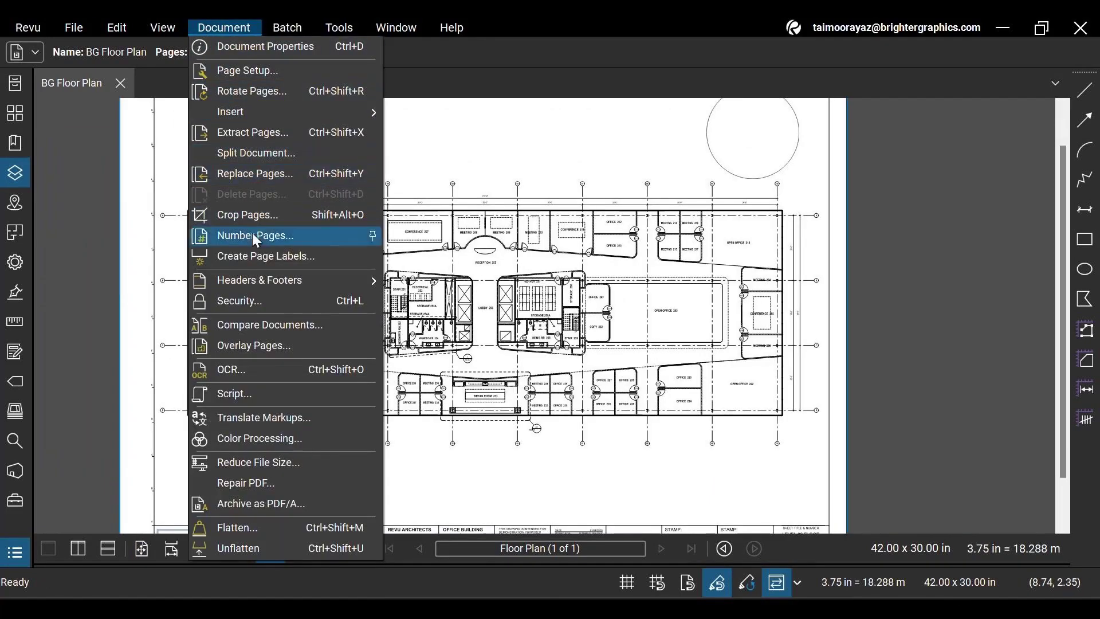
Step: Start Overlay Pages with BG Floor Plan.pdf selected as the first layer, then begin adding a layer
{"action": "left_click", "coordinate": [295, 341]}
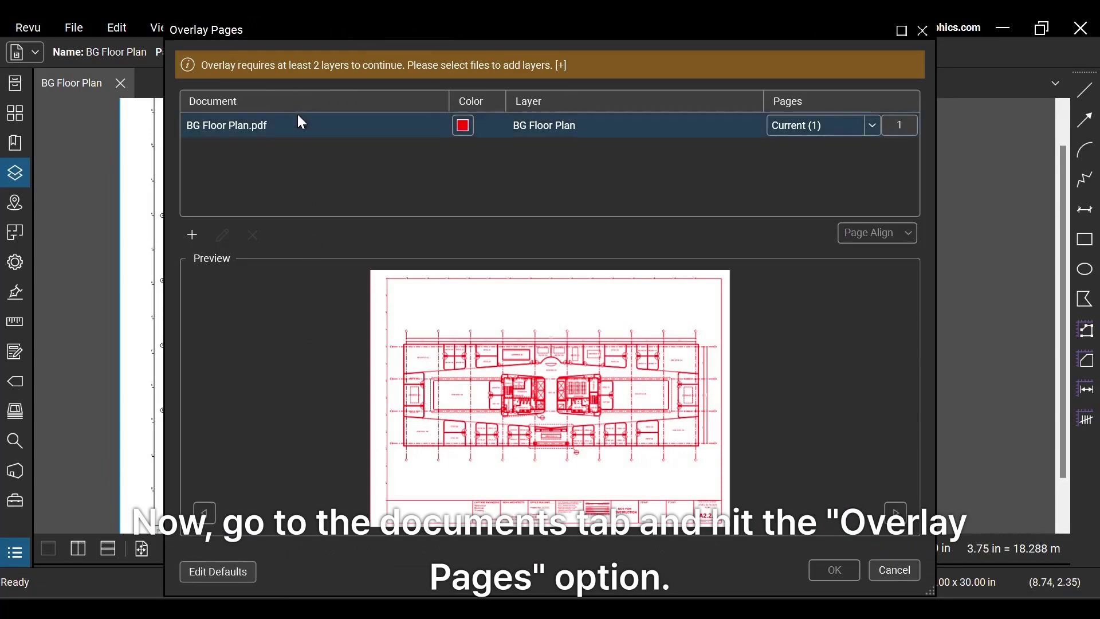
{"action": "left_click", "coordinate": [297, 124]}
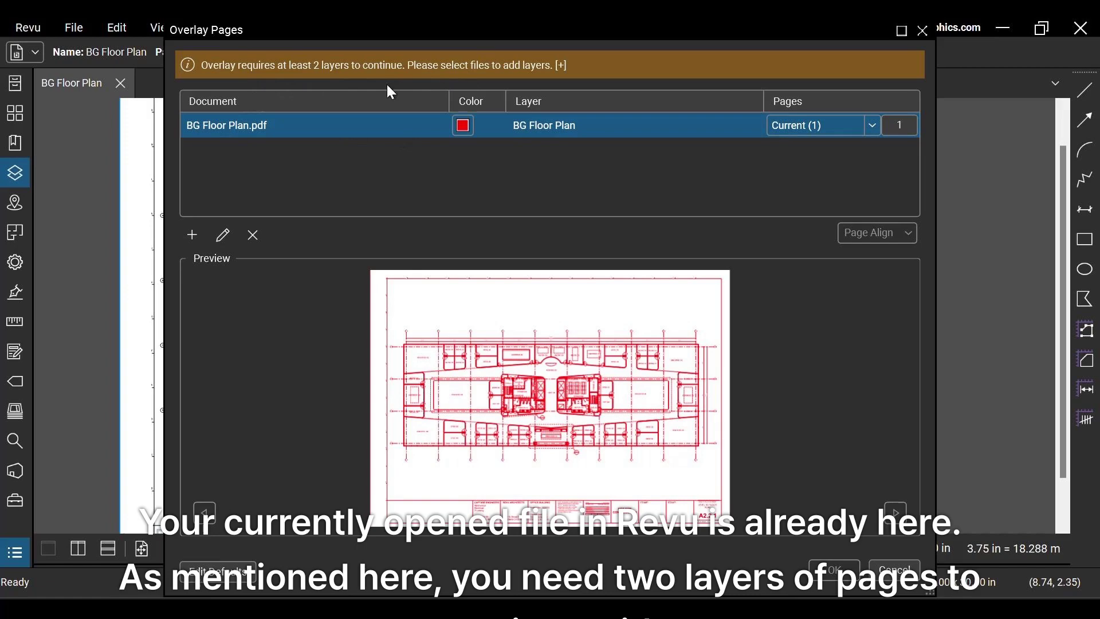
{"action": "left_click", "coordinate": [192, 236]}
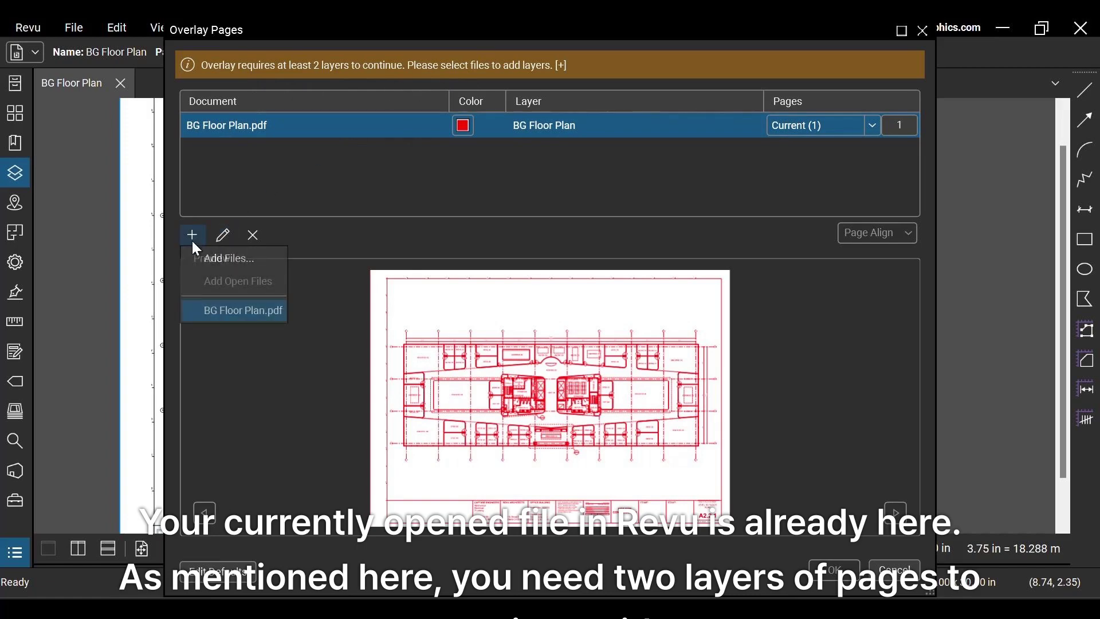
Step: Add BG Floor Plan_Diff.pdf from the Documents folder as the second overlay layer
{"action": "left_click", "coordinate": [215, 257]}
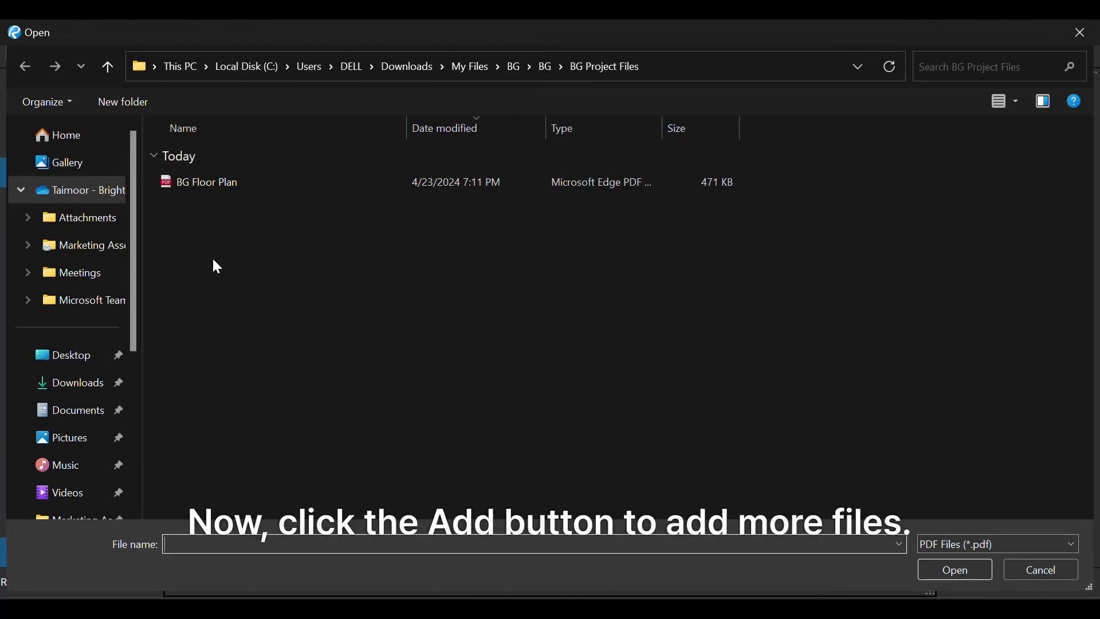
{"action": "left_click", "coordinate": [91, 389]}
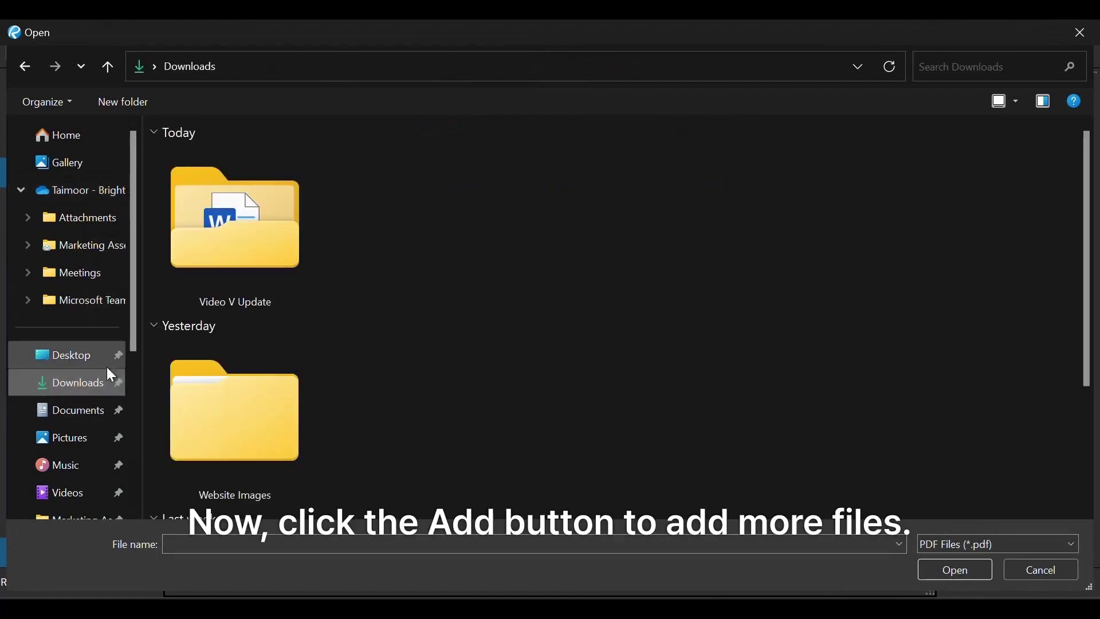
{"action": "left_click", "coordinate": [81, 411]}
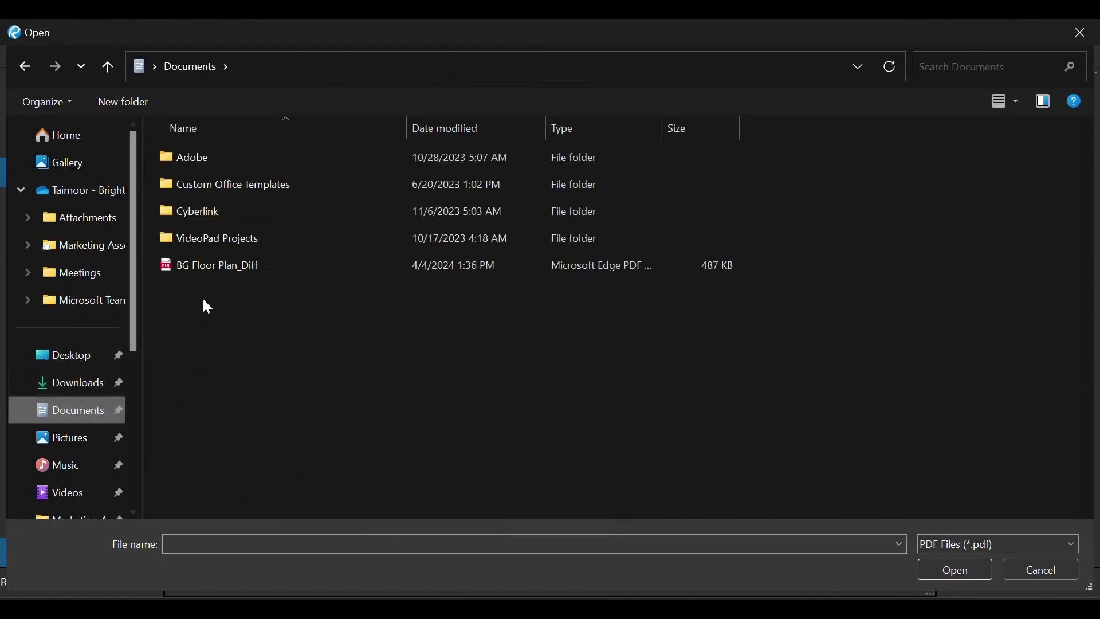
{"action": "double_click", "coordinate": [218, 265]}
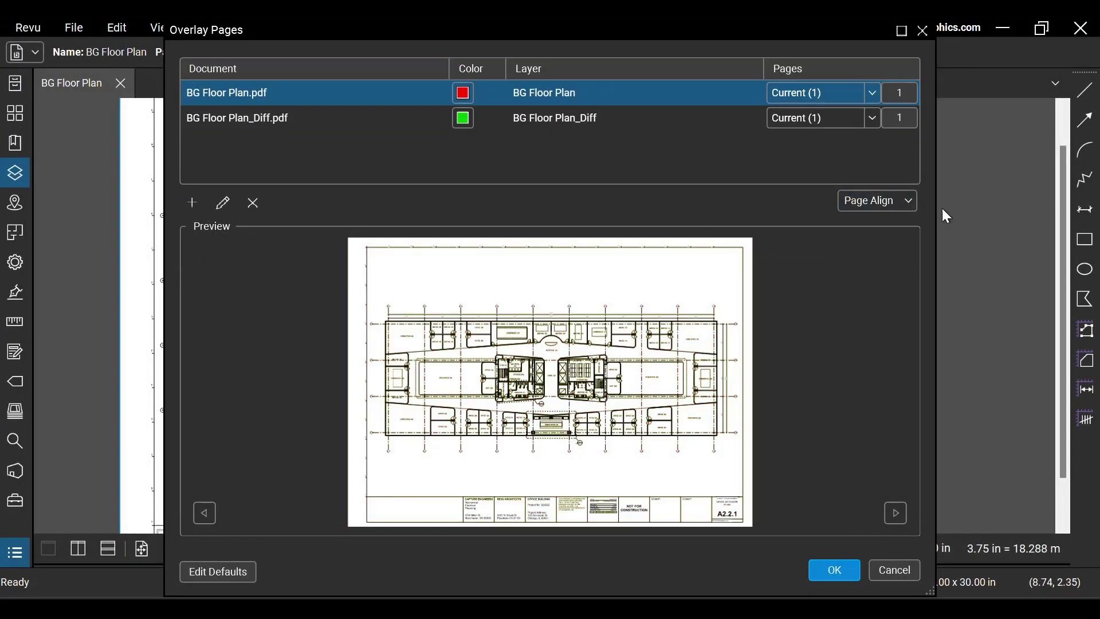
Step: Set layer alignment to Auto Align and create the Overlay document
{"action": "left_click", "coordinate": [908, 201]}
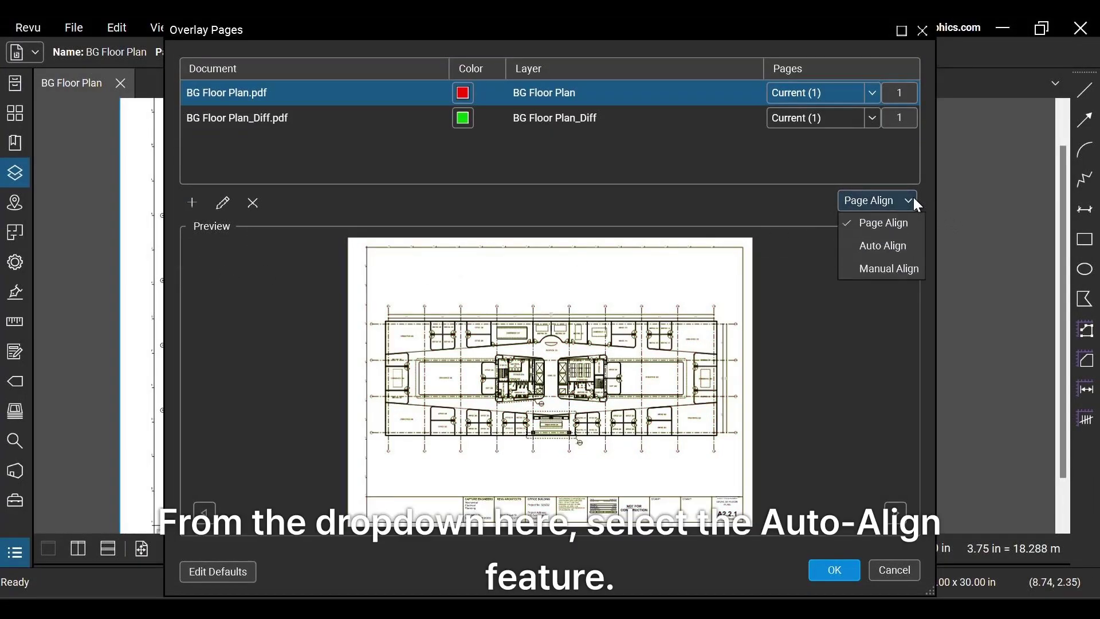
{"action": "left_click", "coordinate": [883, 245]}
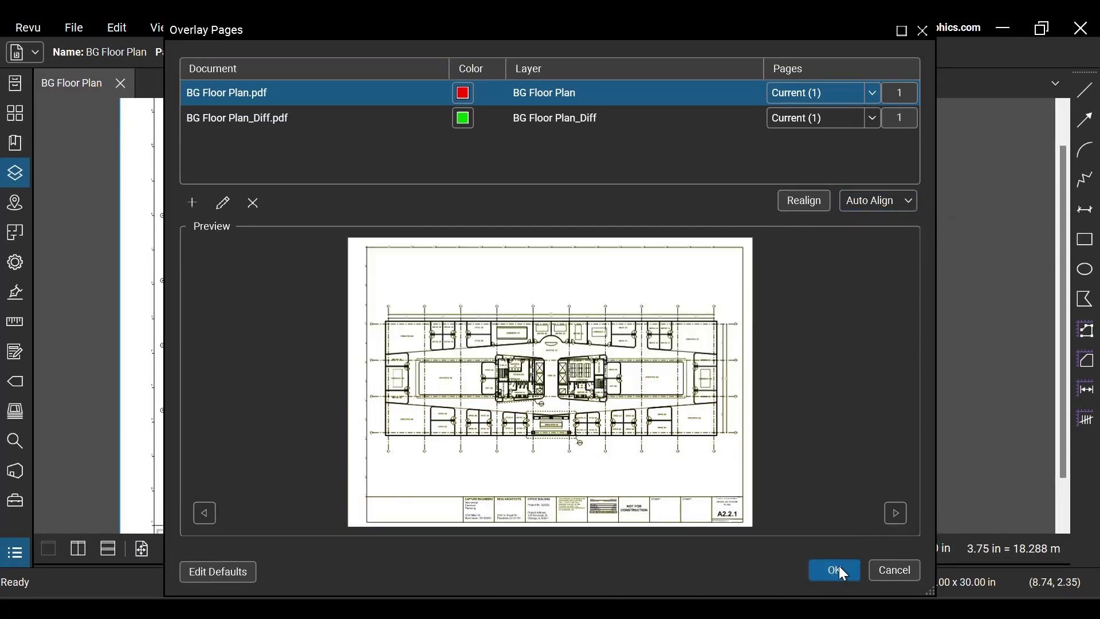
{"action": "left_click", "coordinate": [839, 567]}
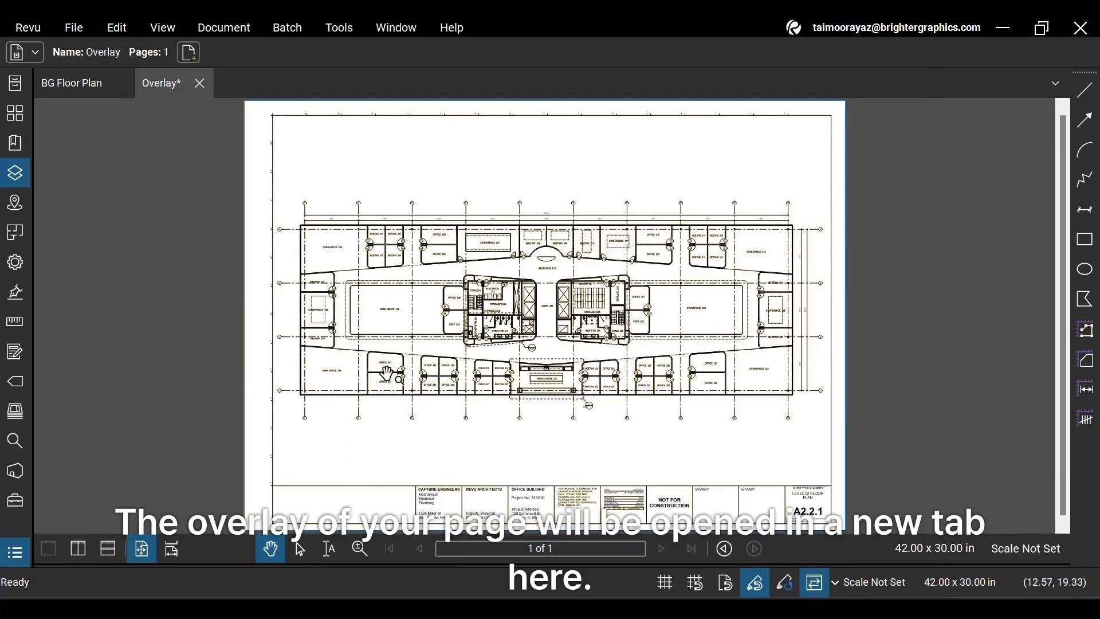
{"action": "left_click", "coordinate": [71, 83]}
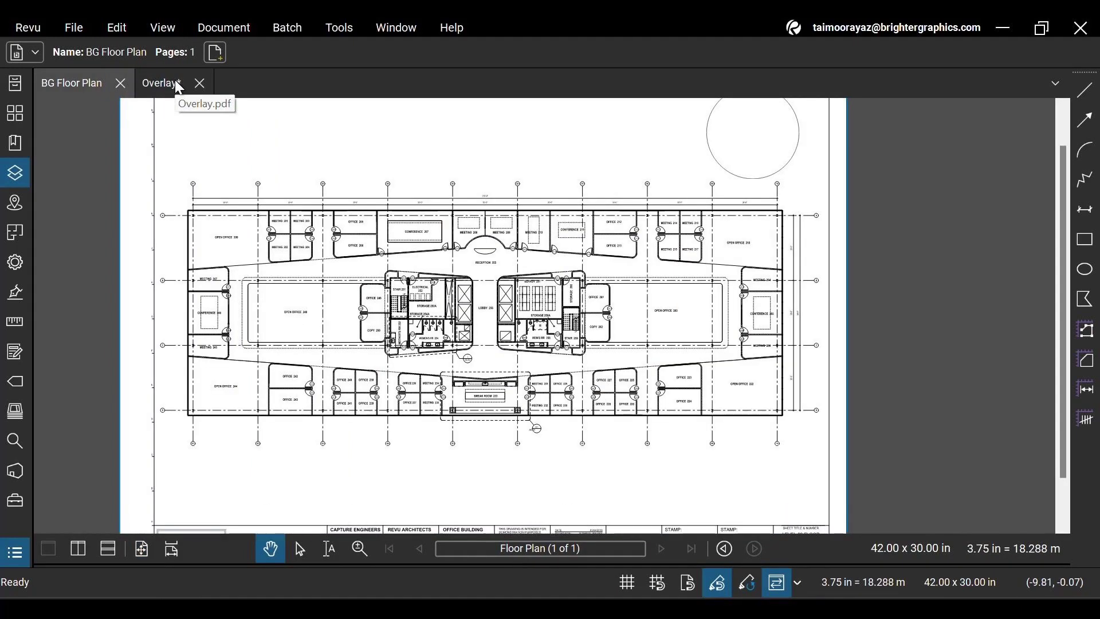
{"action": "left_click", "coordinate": [163, 82]}
{"action": "left_click", "coordinate": [226, 28]}
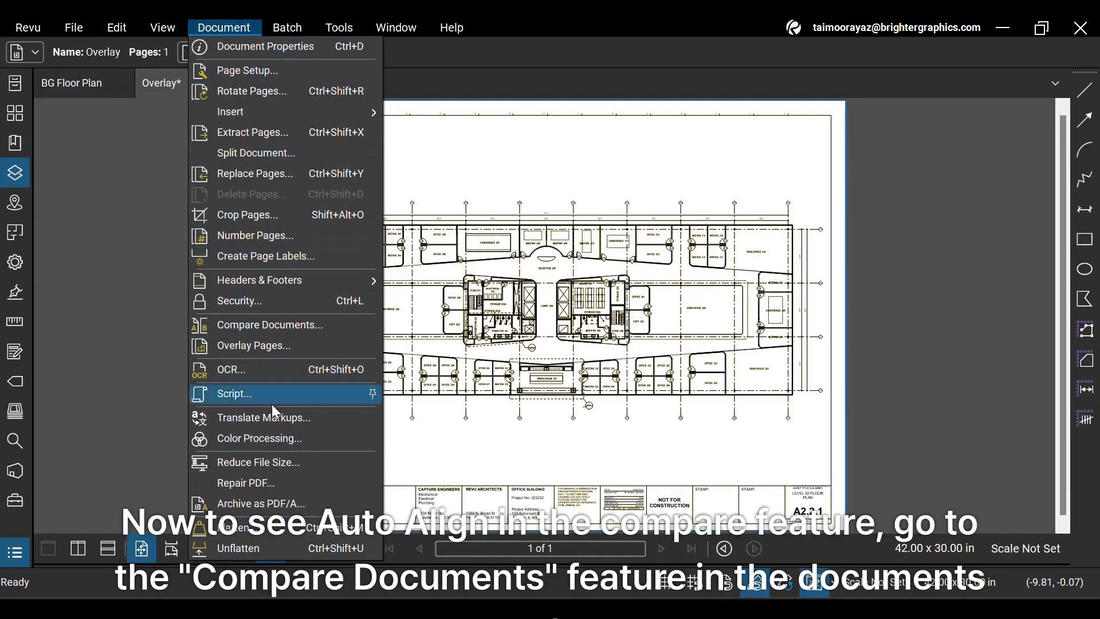
Step: In Compare Documents, browse to BG Floor Plan_Diff as Document B and choose Auto Align
{"action": "left_click", "coordinate": [272, 326]}
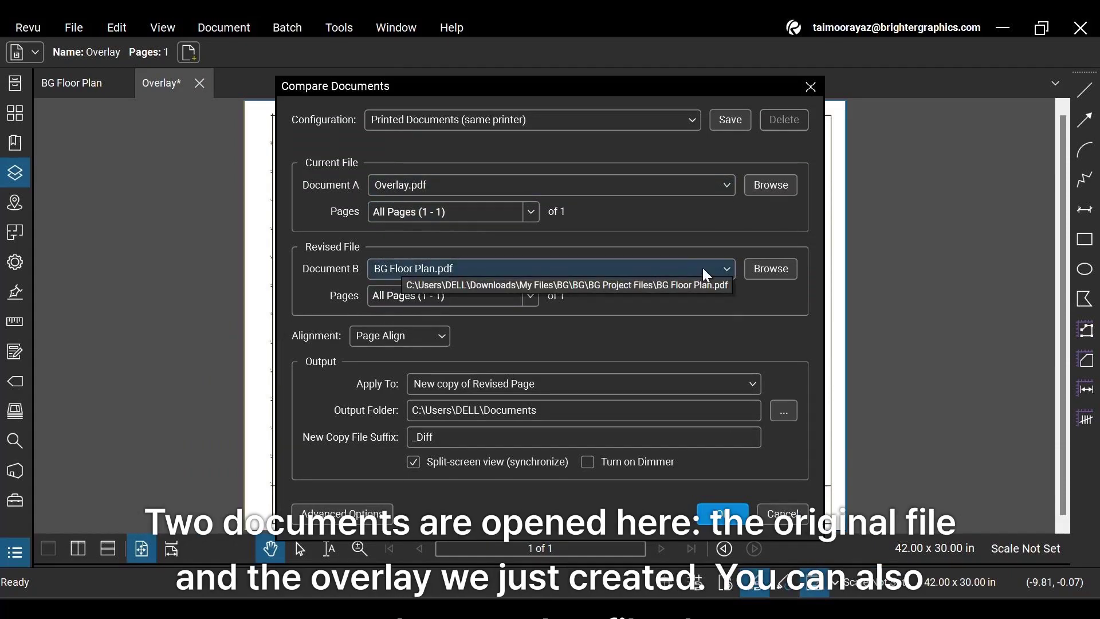
{"action": "left_click", "coordinate": [718, 267]}
{"action": "left_click", "coordinate": [718, 267]}
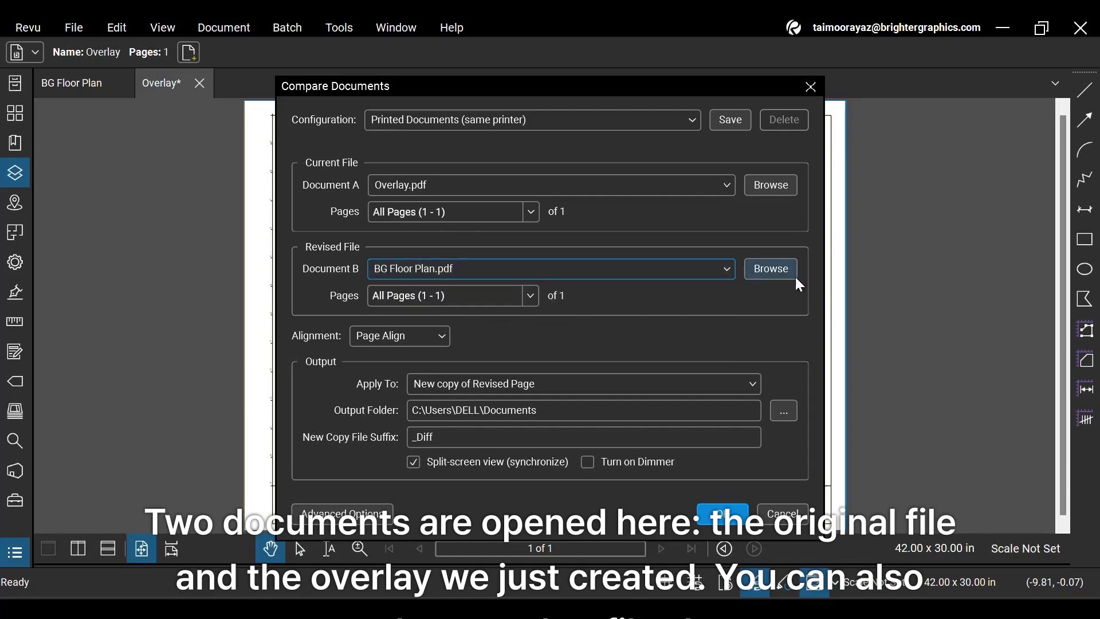
{"action": "left_click", "coordinate": [771, 269]}
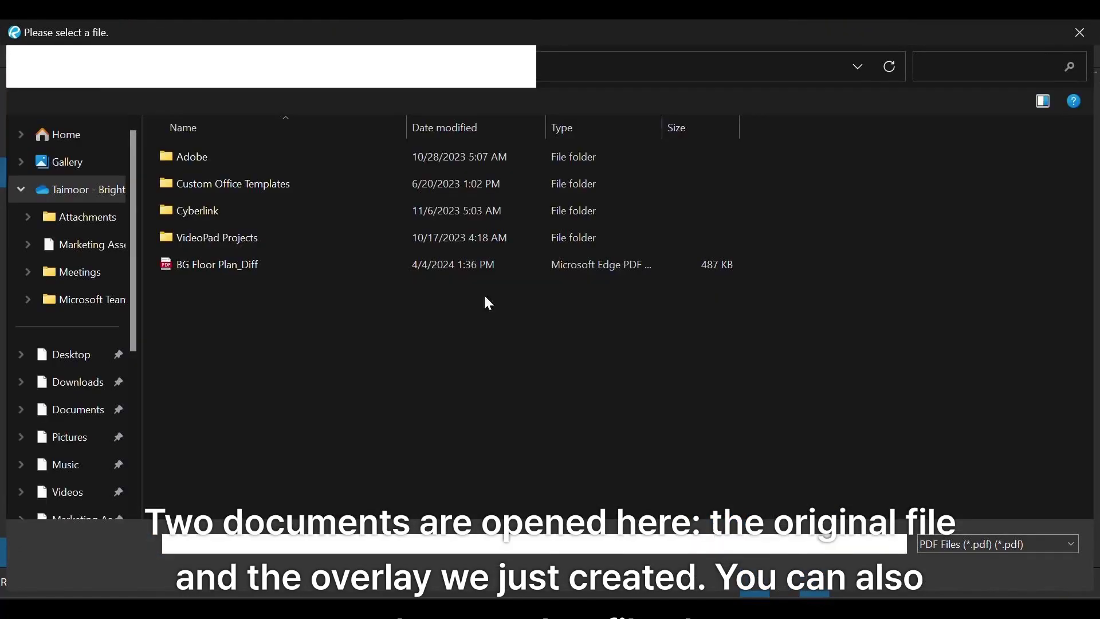
{"action": "double_click", "coordinate": [238, 266]}
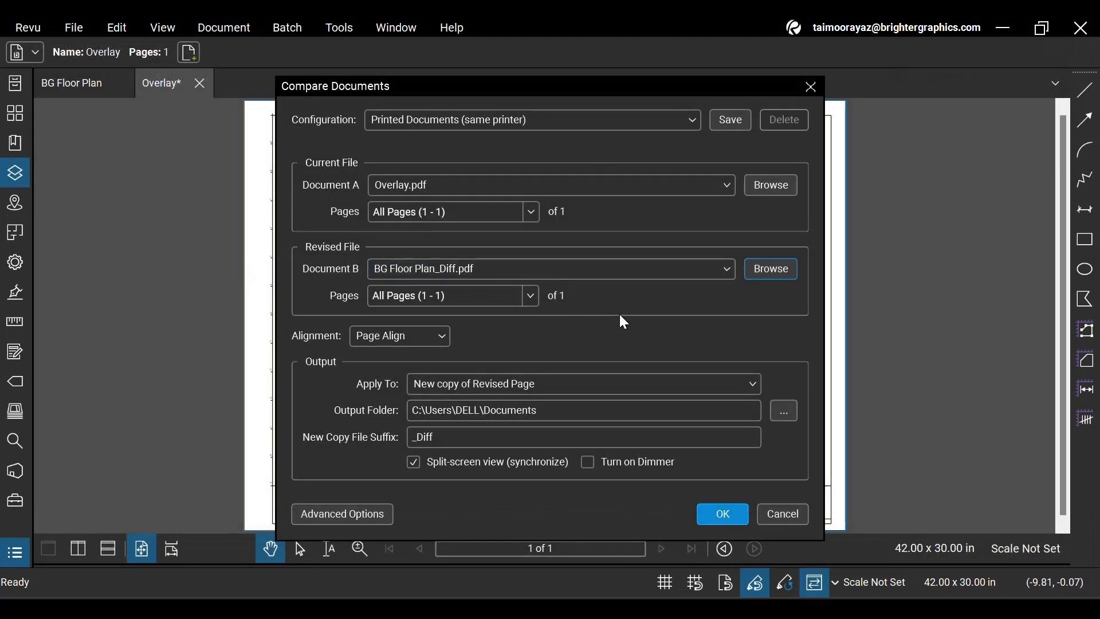
{"action": "left_click", "coordinate": [441, 336]}
{"action": "left_click", "coordinate": [395, 381]}
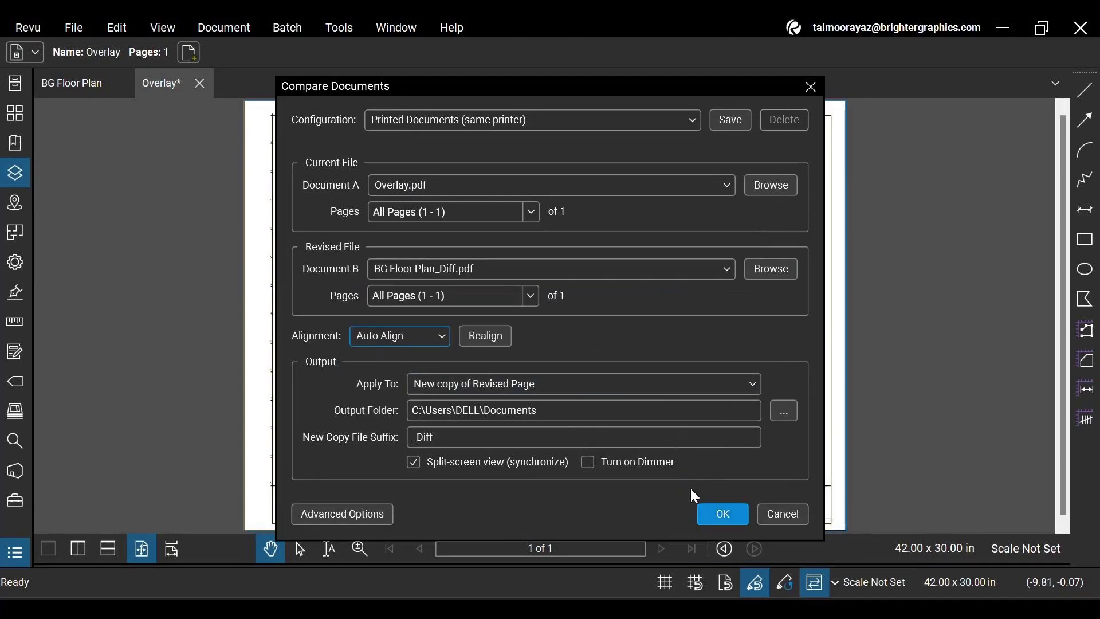
Step: Run the comparison, then close the original BG Floor Plan tab
{"action": "left_click", "coordinate": [722, 514]}
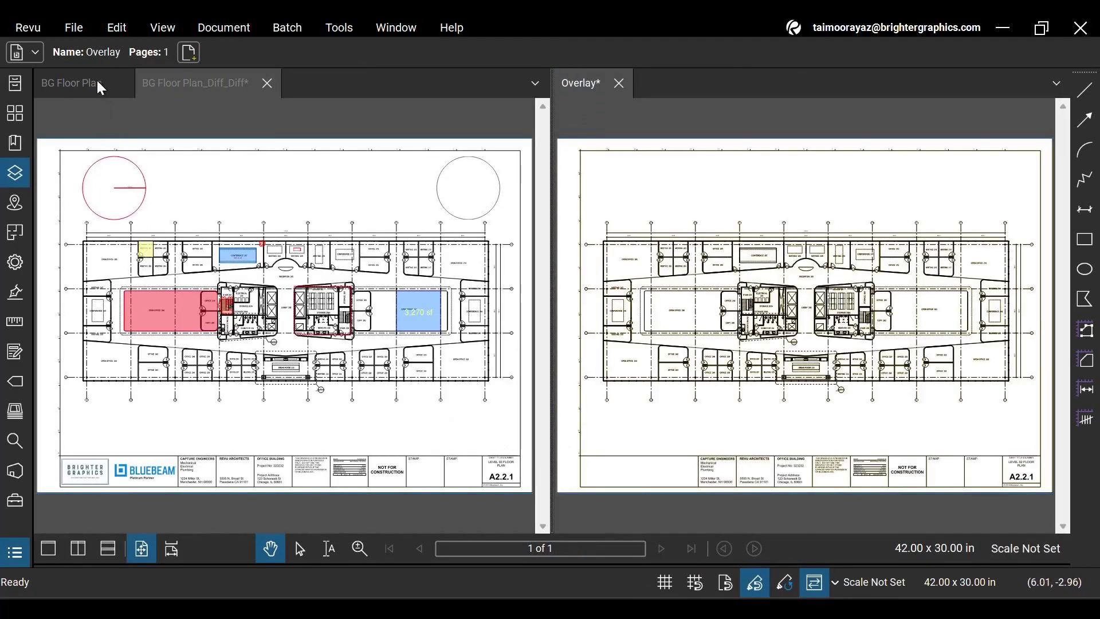
{"action": "left_click", "coordinate": [96, 83]}
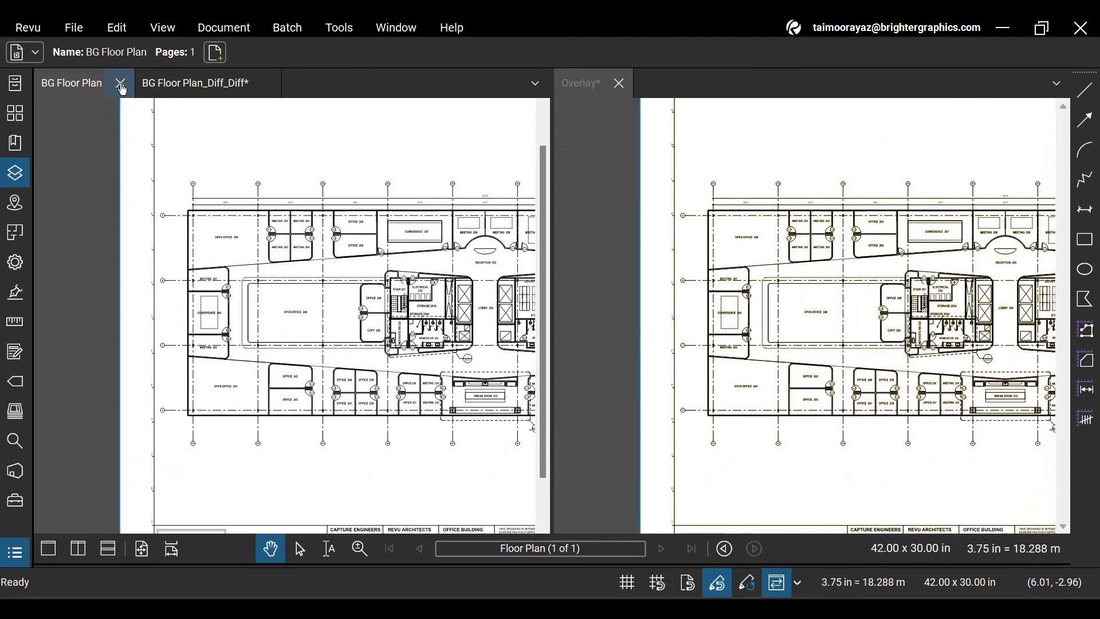
{"action": "left_click", "coordinate": [120, 84]}
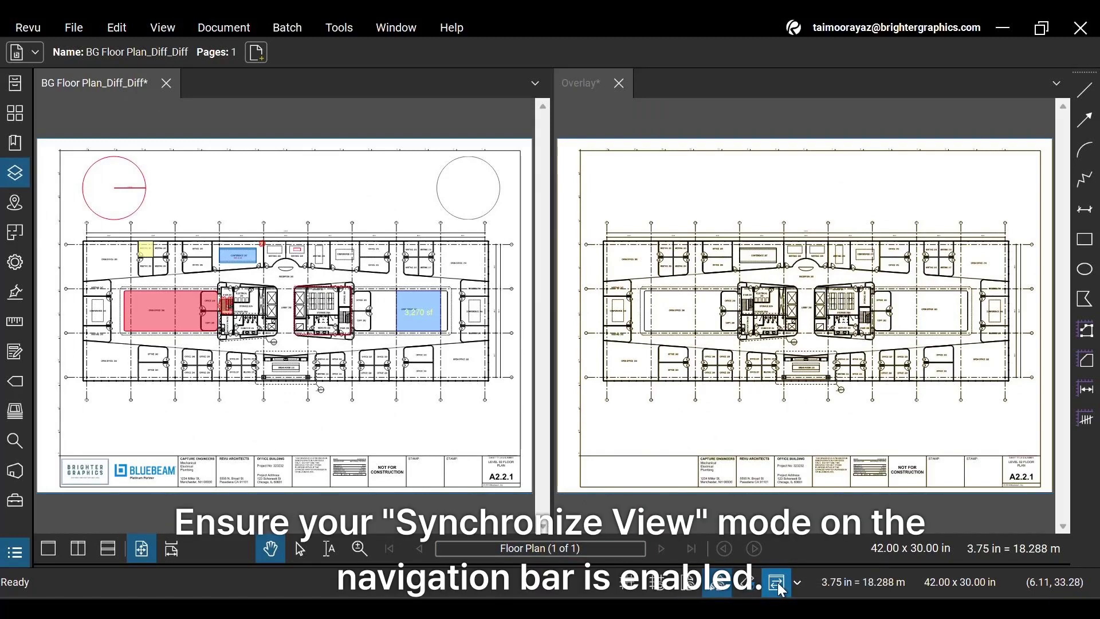
{"action": "left_click", "coordinate": [601, 486]}
{"action": "scroll", "coordinate": [602, 486], "scroll_direction": "up", "scroll_amount": 5}
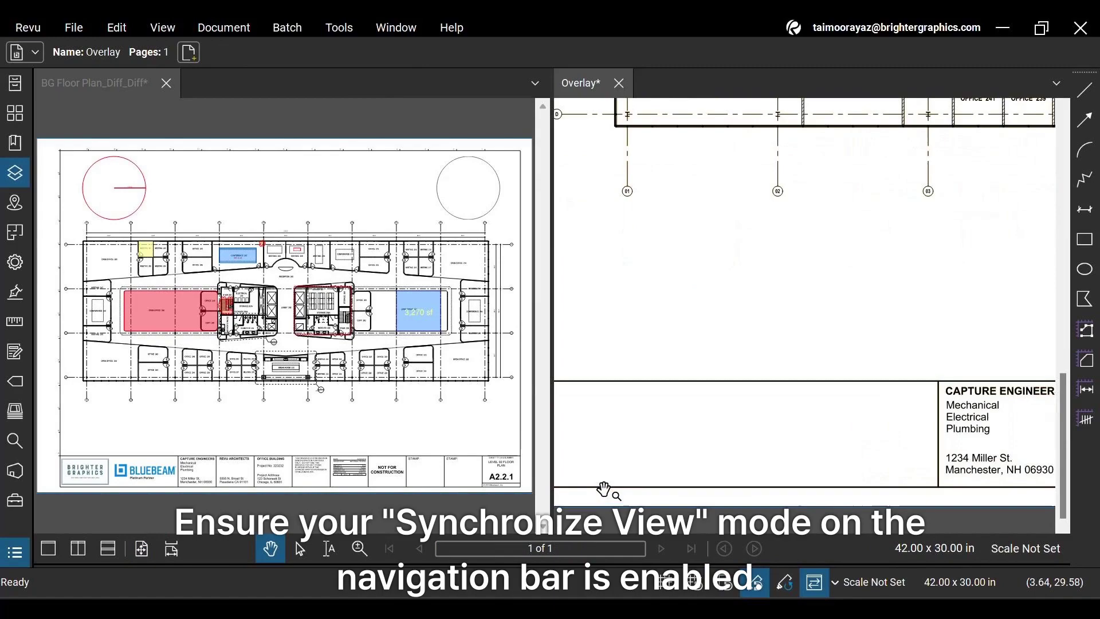
{"action": "left_click_drag", "start_coordinate": [628, 309], "coordinate": [764, 326]}
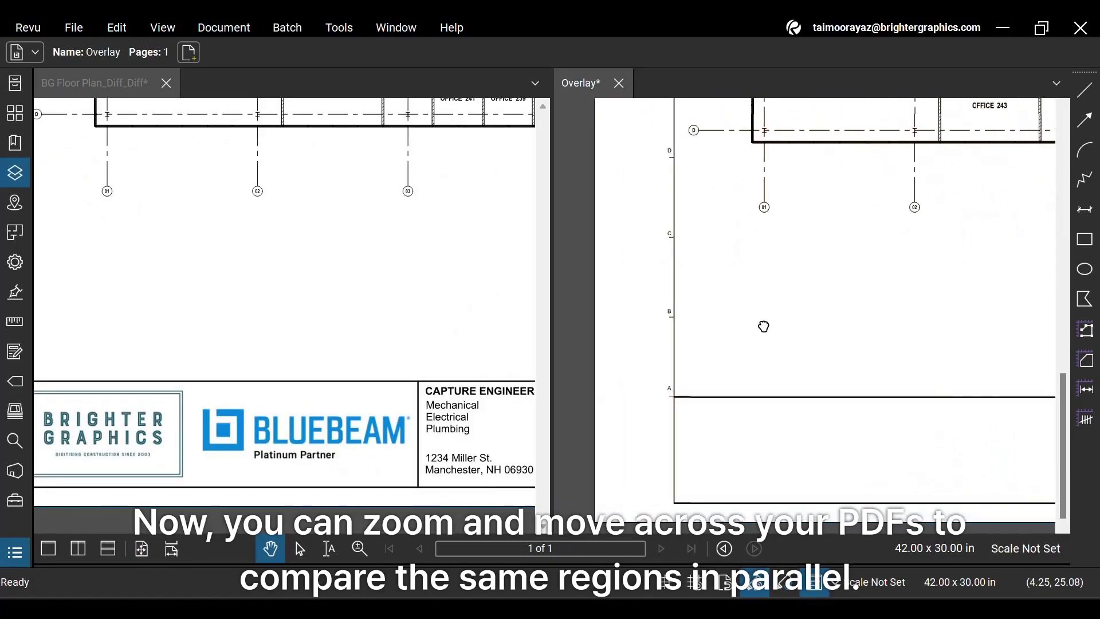
{"action": "scroll", "coordinate": [774, 318], "scroll_direction": "down", "scroll_amount": 5}
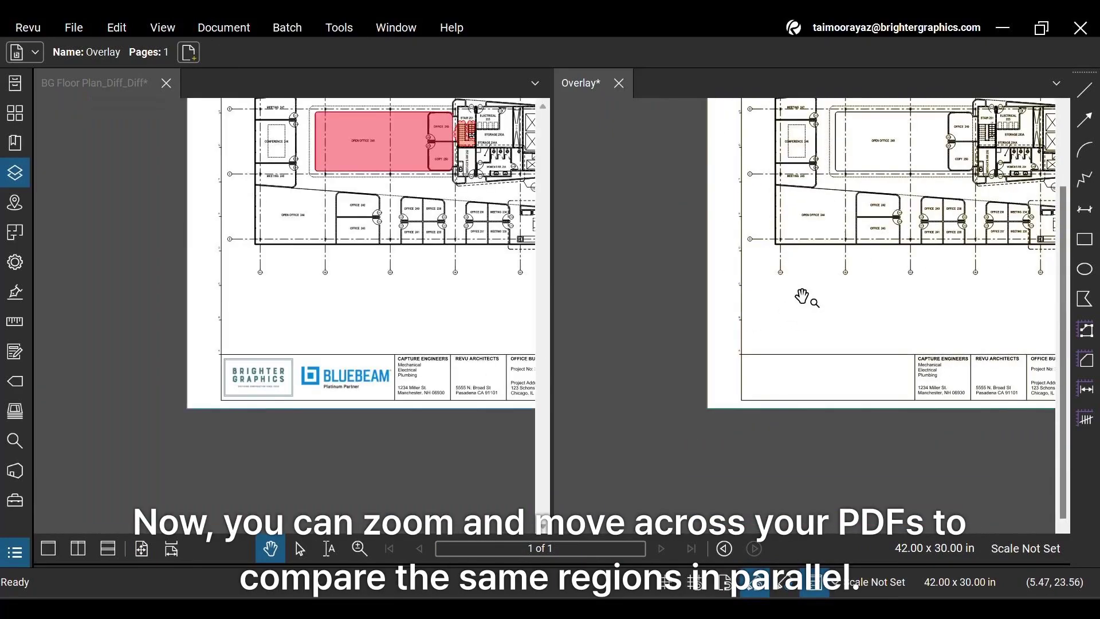
{"action": "scroll", "coordinate": [802, 298], "scroll_direction": "up", "scroll_amount": 3}
{"action": "scroll", "coordinate": [802, 297], "scroll_direction": "up", "scroll_amount": 2}
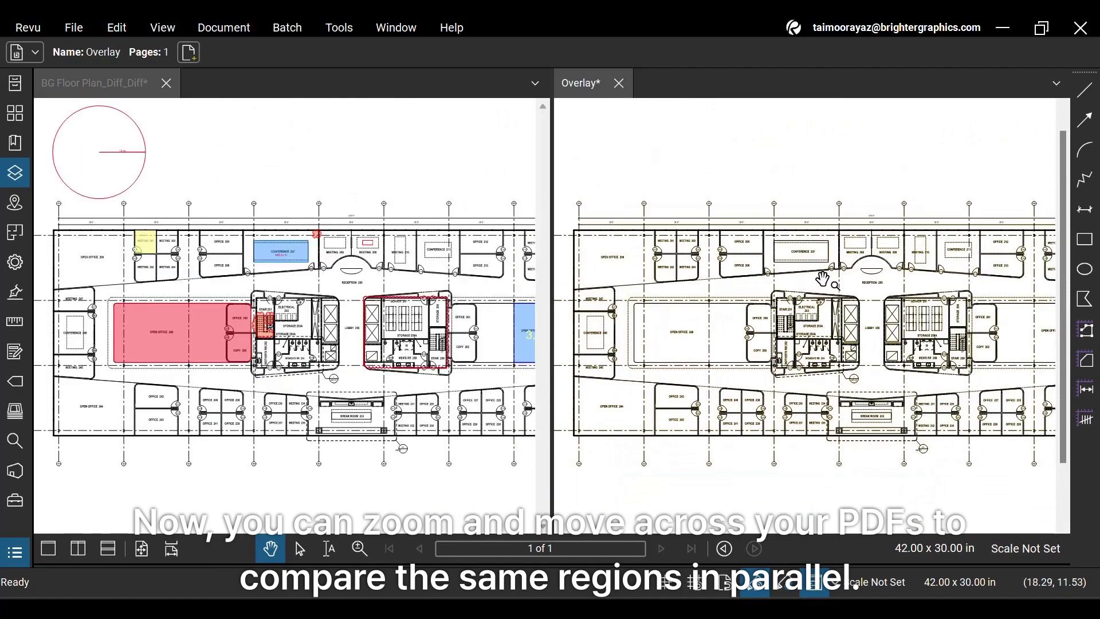
{"action": "scroll", "coordinate": [824, 278], "scroll_direction": "down", "scroll_amount": 2}
{"action": "scroll", "coordinate": [830, 274], "scroll_direction": "down", "scroll_amount": 2}
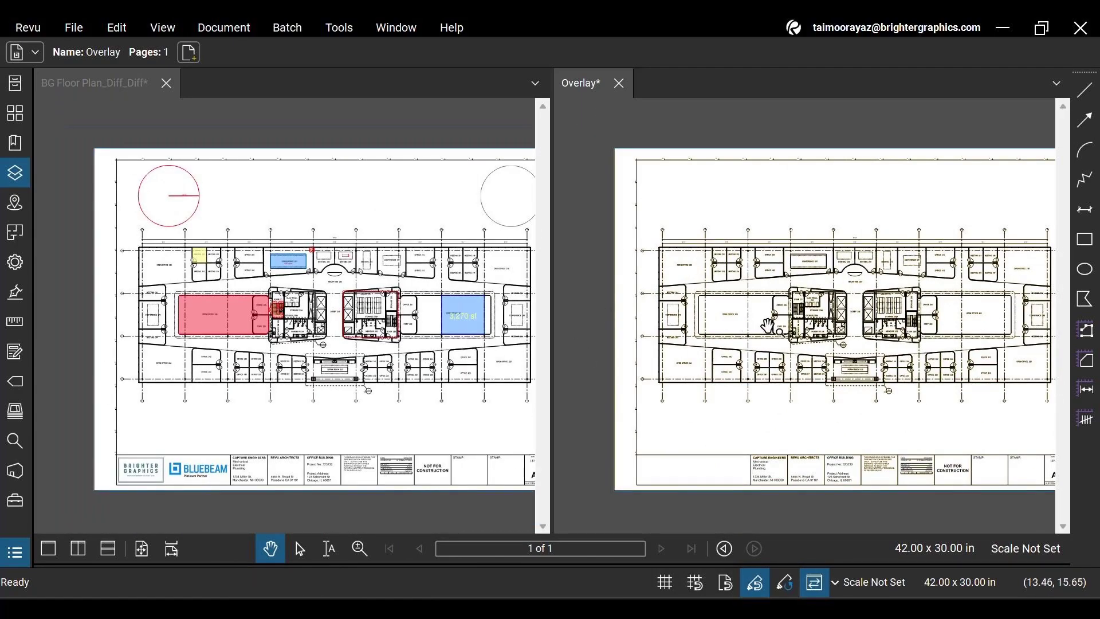
{"action": "scroll", "coordinate": [769, 326], "scroll_direction": "up", "scroll_amount": 3}
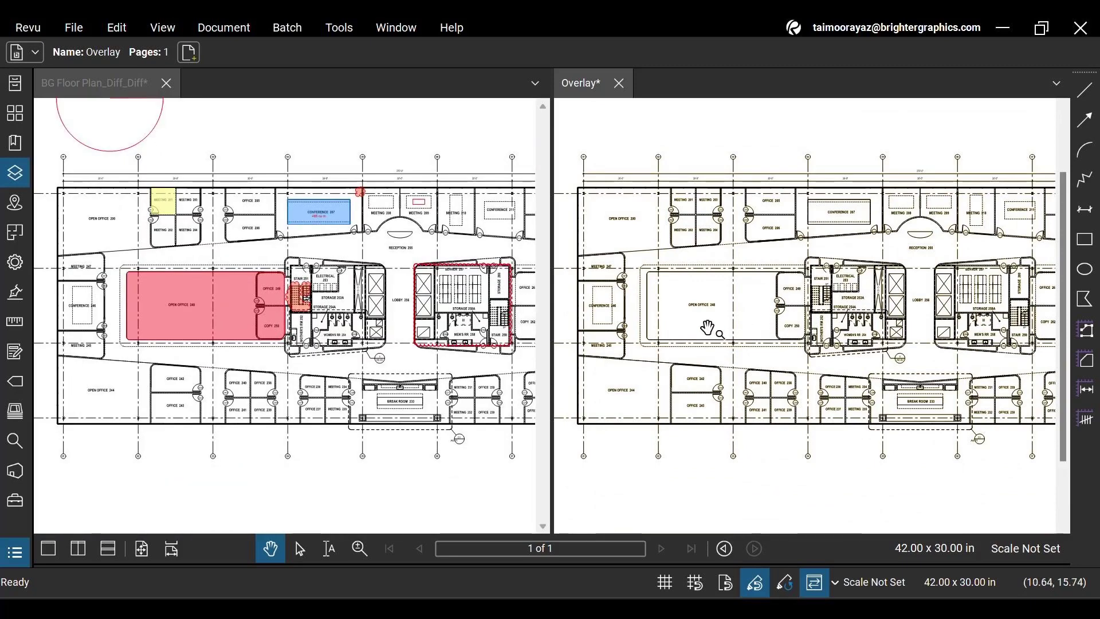